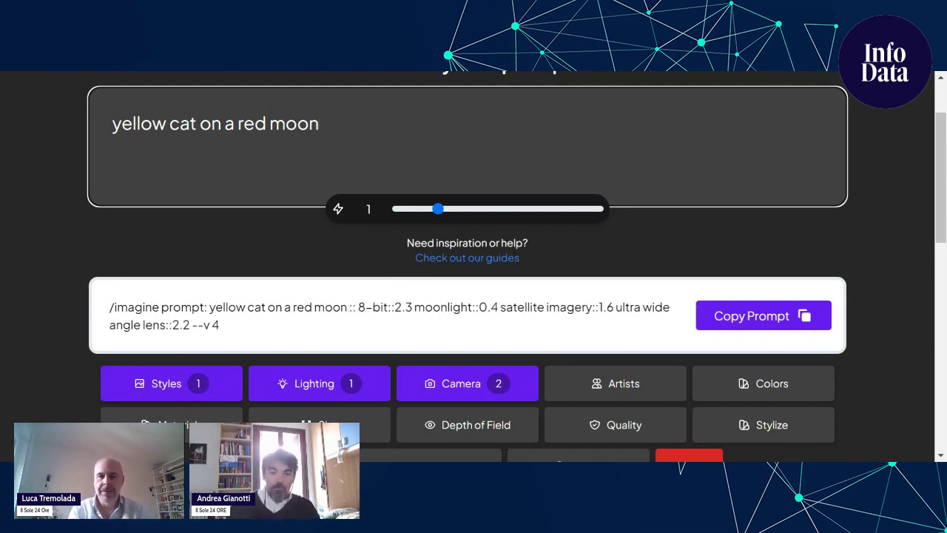
Step: Remove the trailing space after "yellow cat on a red moon" in the prompt text
{"action": "key", "text": "BackSpace"}
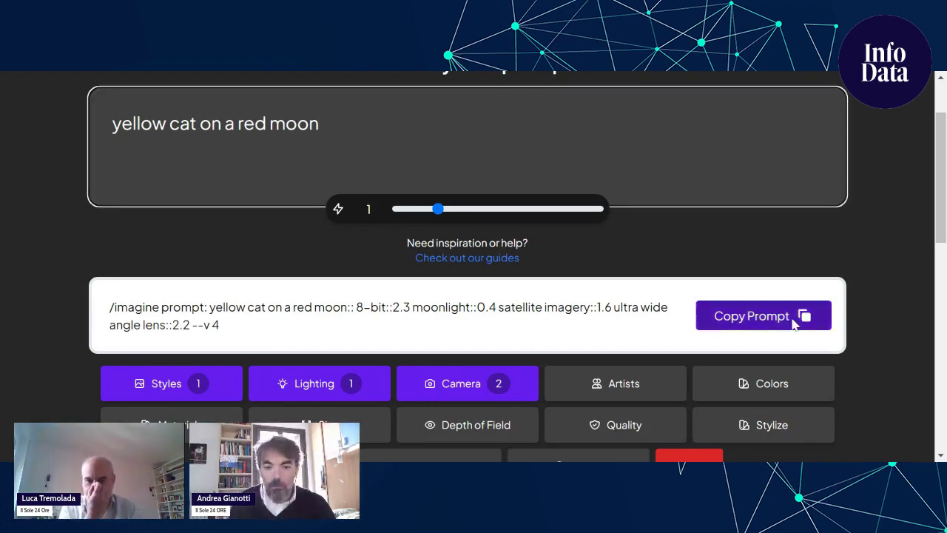
Step: Browse the whole catalogue of artist styles, from Alphonse Mucha to Yayoi Kusama, and close it without choosing any artist
{"action": "left_click", "coordinate": [608, 392]}
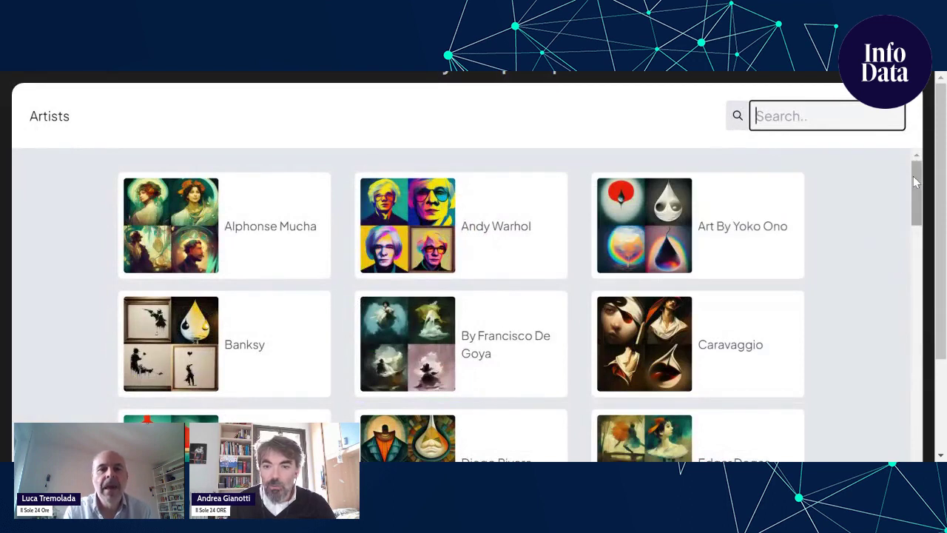
{"action": "left_click_drag", "start_coordinate": [915, 182], "coordinate": [918, 192]}
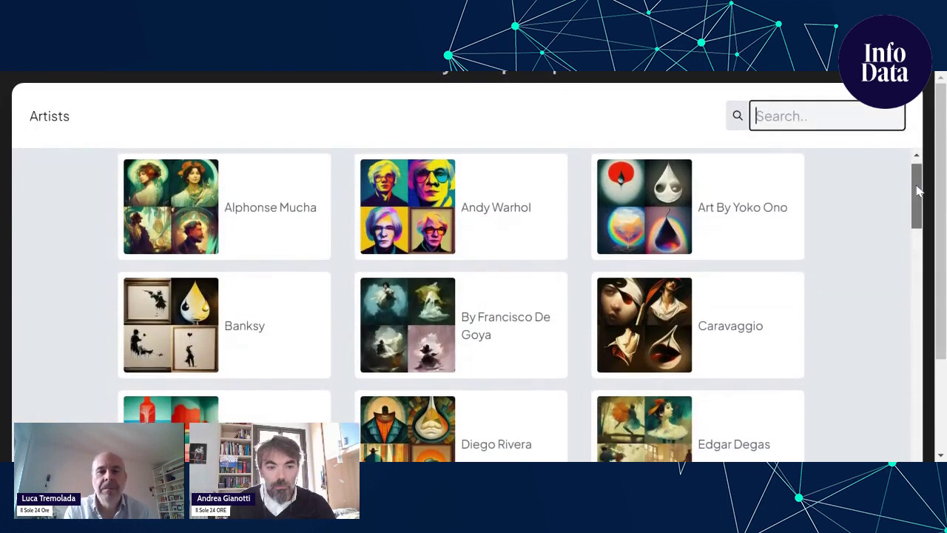
{"action": "scroll", "coordinate": [917, 192], "scroll_direction": "up", "scroll_amount": 1}
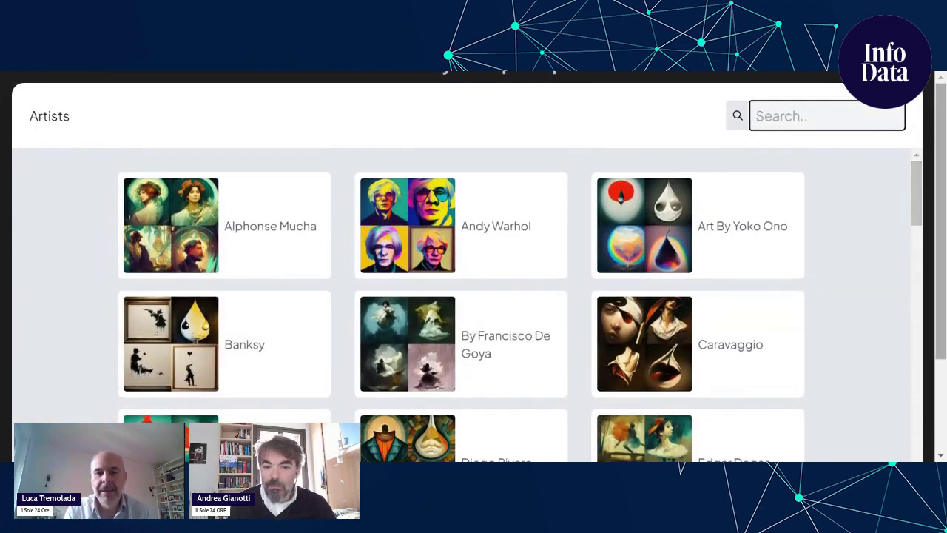
{"action": "left_click_drag", "start_coordinate": [920, 185], "coordinate": [933, 290]}
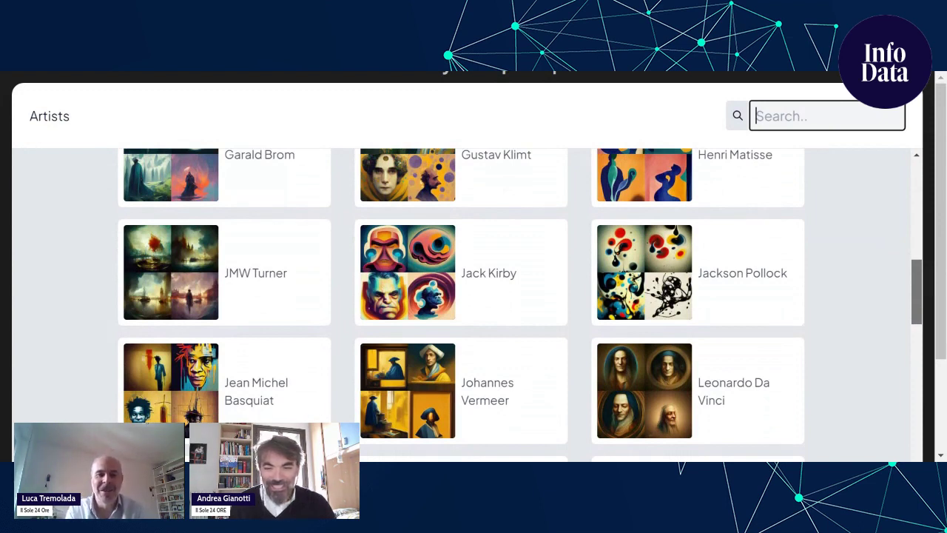
{"action": "scroll", "coordinate": [473, 303], "scroll_direction": "down", "scroll_amount": 1}
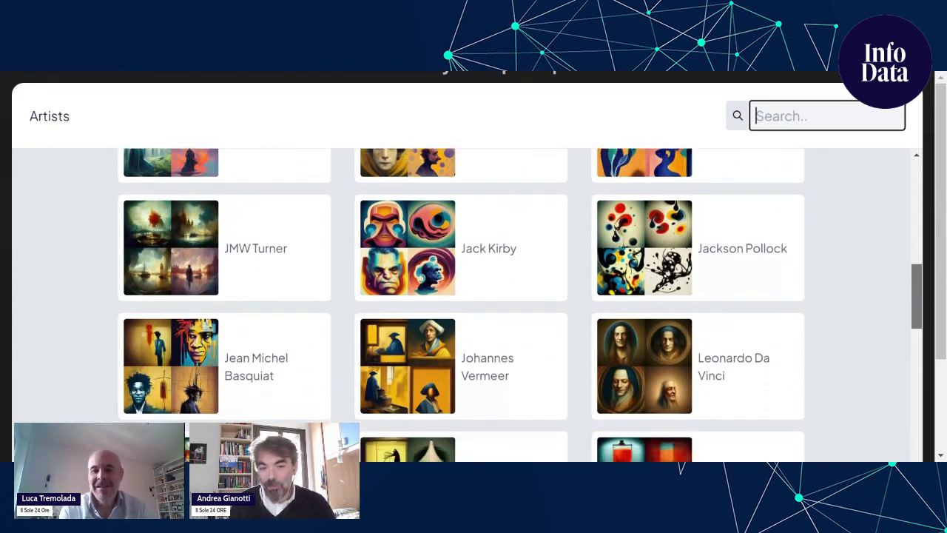
{"action": "scroll", "coordinate": [473, 303], "scroll_direction": "down", "scroll_amount": 2}
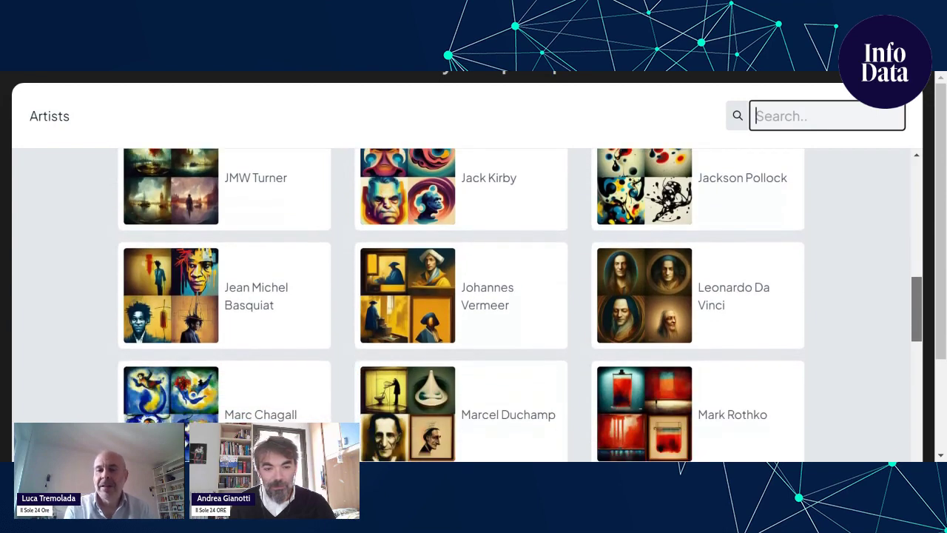
{"action": "scroll", "coordinate": [934, 331], "scroll_direction": "down", "scroll_amount": 4}
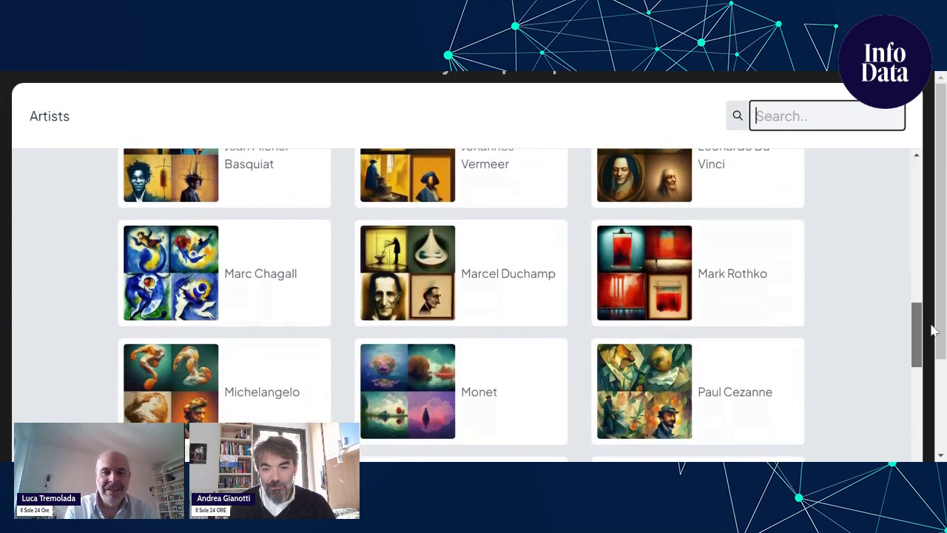
{"action": "scroll", "coordinate": [933, 333], "scroll_direction": "down", "scroll_amount": 1}
{"action": "left_click_drag", "start_coordinate": [934, 334], "coordinate": [934, 425]}
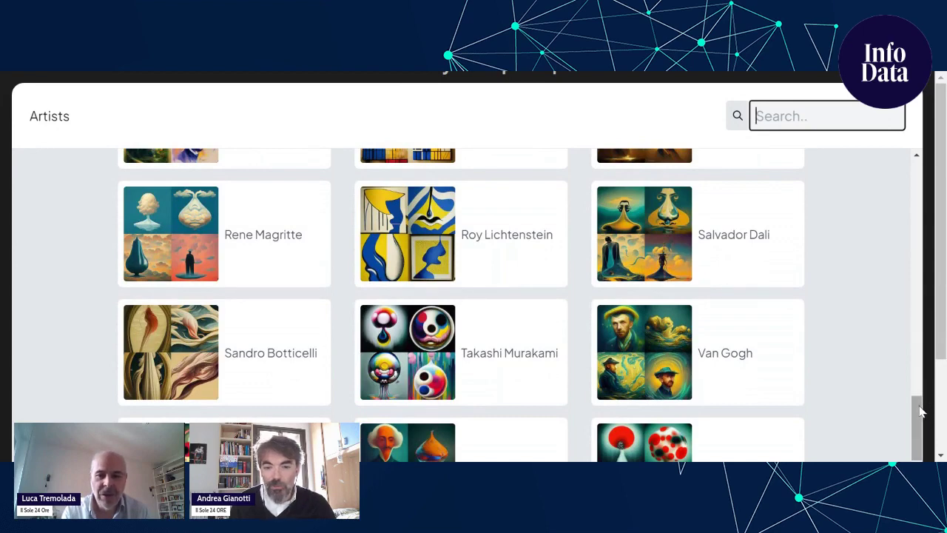
{"action": "left_click_drag", "start_coordinate": [942, 341], "coordinate": [940, 392]}
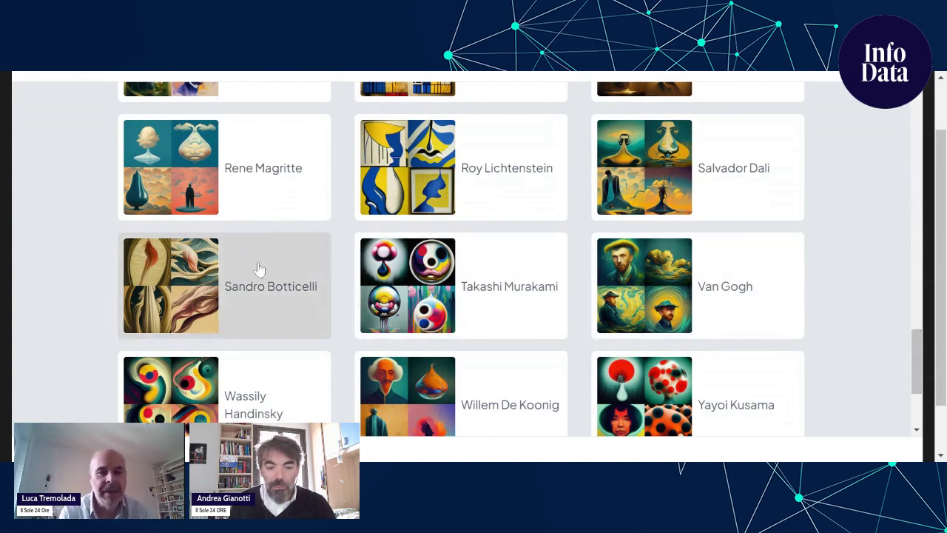
{"action": "left_click_drag", "start_coordinate": [942, 344], "coordinate": [941, 374]}
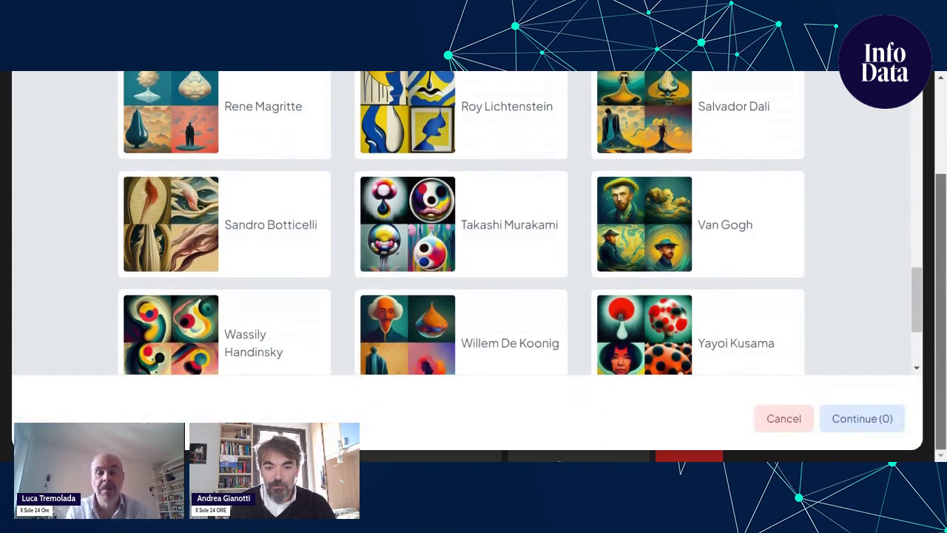
{"action": "left_click", "coordinate": [773, 419]}
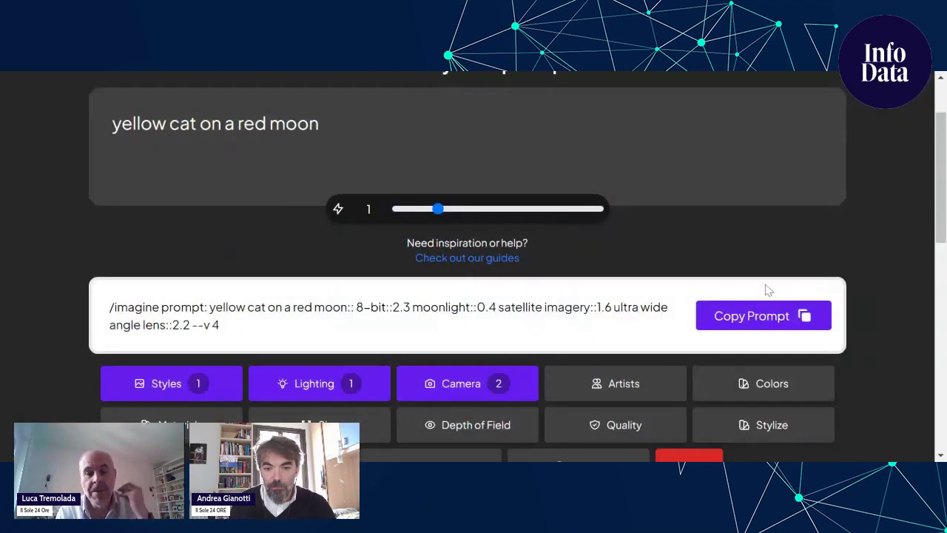
Step: Set the prompt's Chaos parameter to 49 and close its settings
{"action": "left_click_drag", "start_coordinate": [943, 191], "coordinate": [943, 225]}
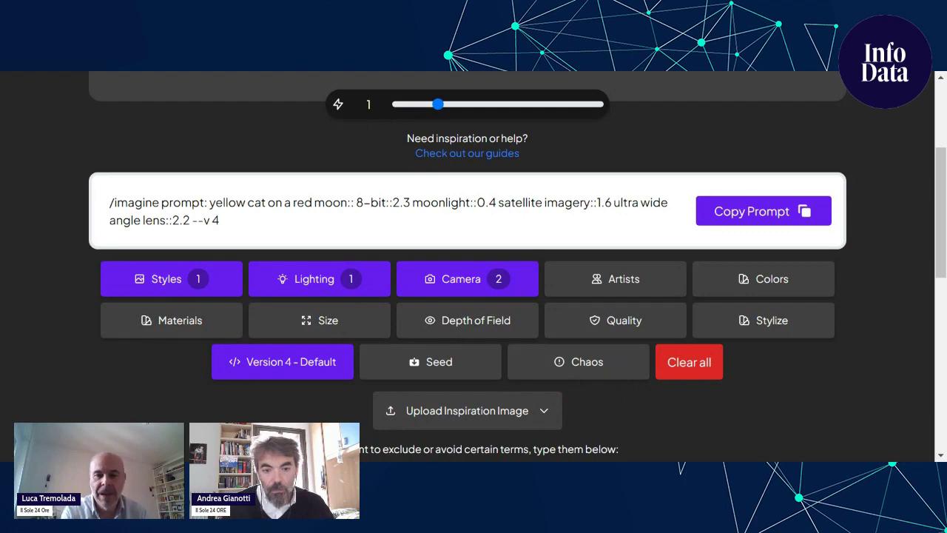
{"action": "left_click", "coordinate": [609, 362]}
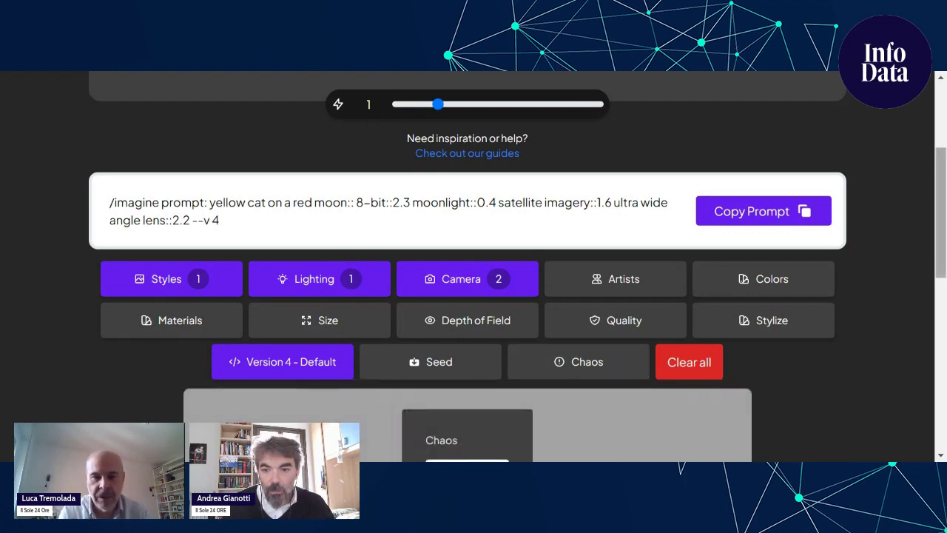
{"action": "left_click_drag", "start_coordinate": [942, 200], "coordinate": [941, 211]}
{"action": "scroll", "coordinate": [941, 211], "scroll_direction": "down", "scroll_amount": 3}
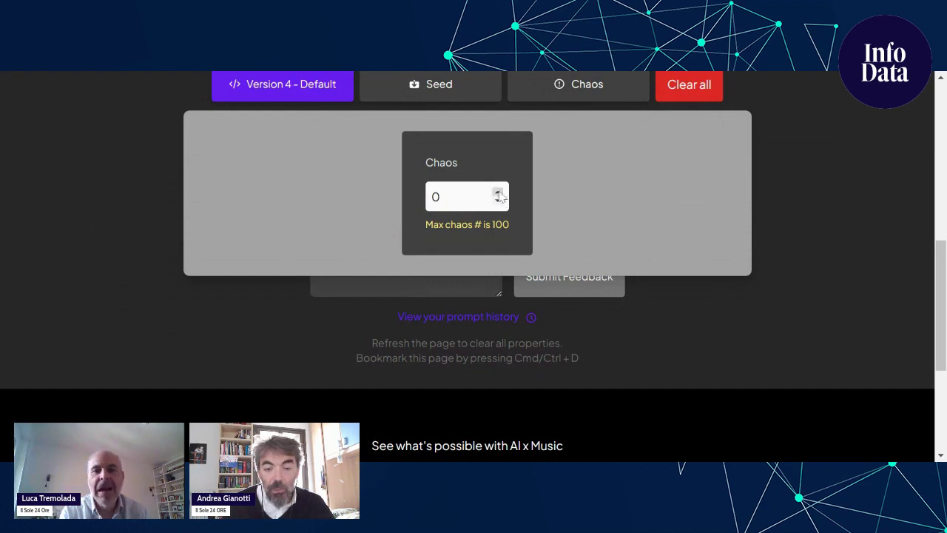
{"action": "left_click_drag", "start_coordinate": [466, 196], "coordinate": [416, 195]}
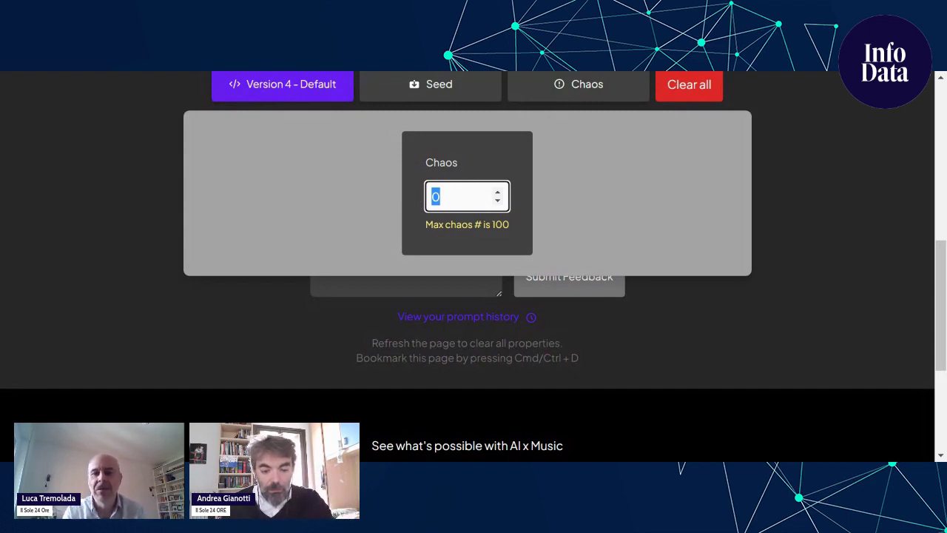
{"action": "type", "text": "49"}
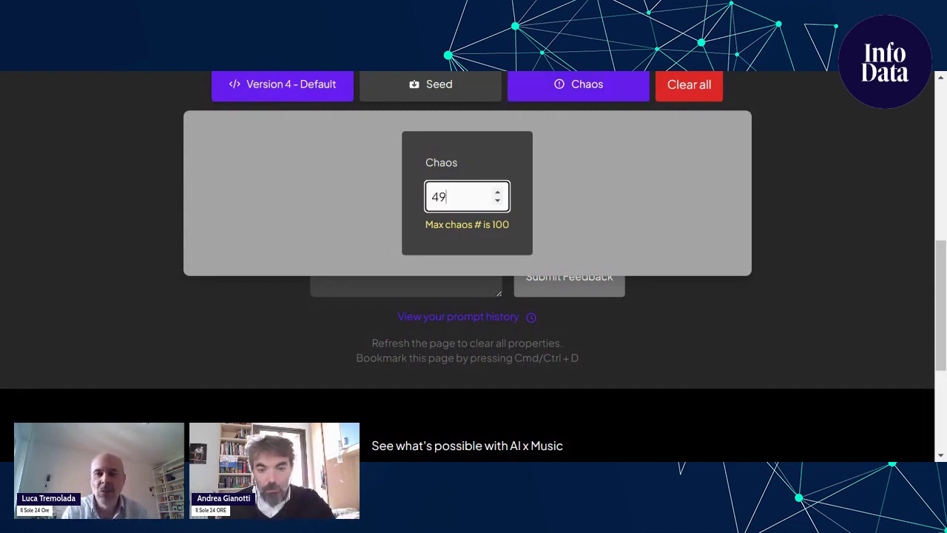
{"action": "left_click", "coordinate": [774, 99]}
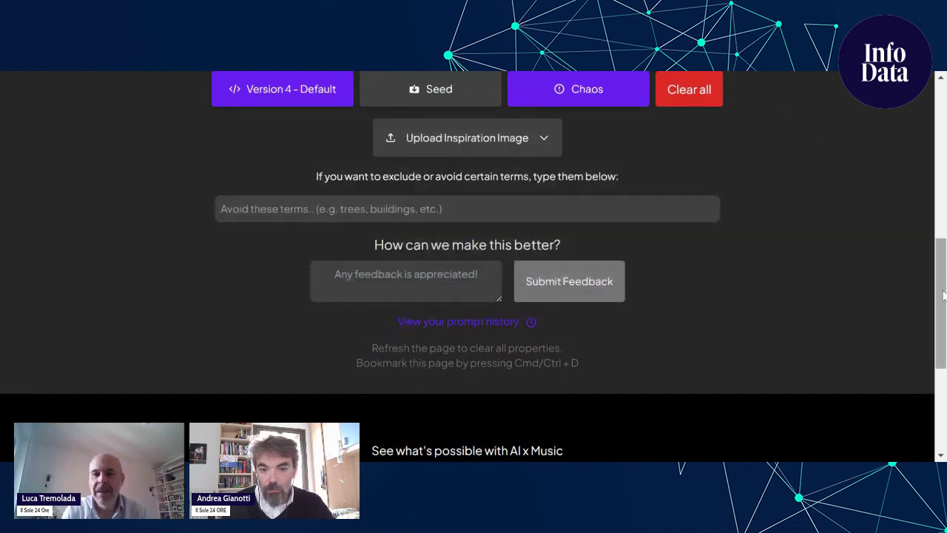
Step: Set Stylize to the Higher - 'Take Over' option and highlight the stylize 1000 parameter in the generated prompt
{"action": "left_click_drag", "start_coordinate": [944, 294], "coordinate": [943, 274]}
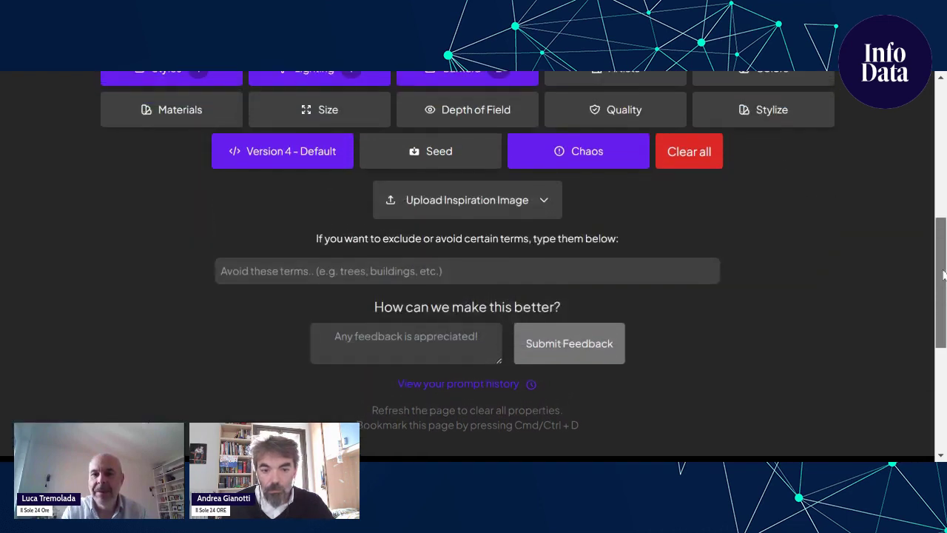
{"action": "scroll", "coordinate": [808, 244], "scroll_direction": "up", "scroll_amount": 2}
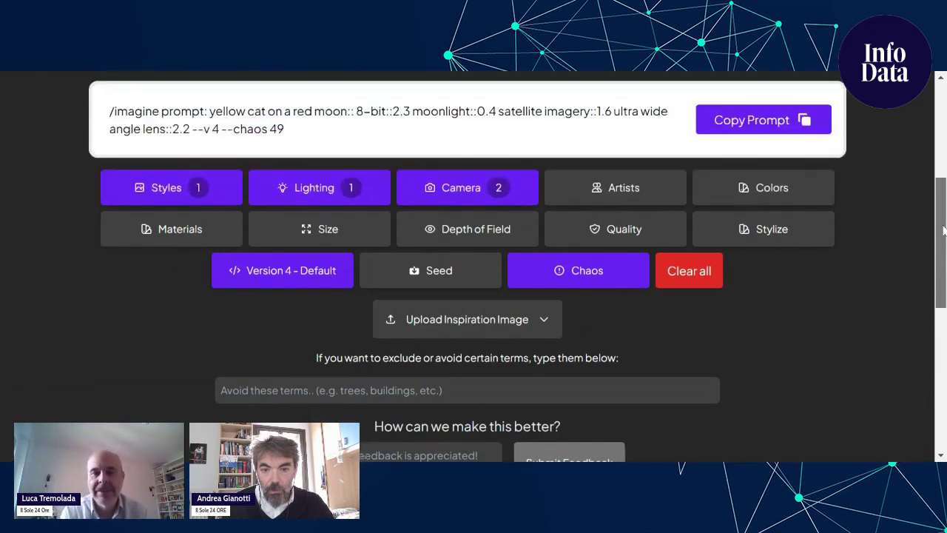
{"action": "left_click", "coordinate": [766, 251]}
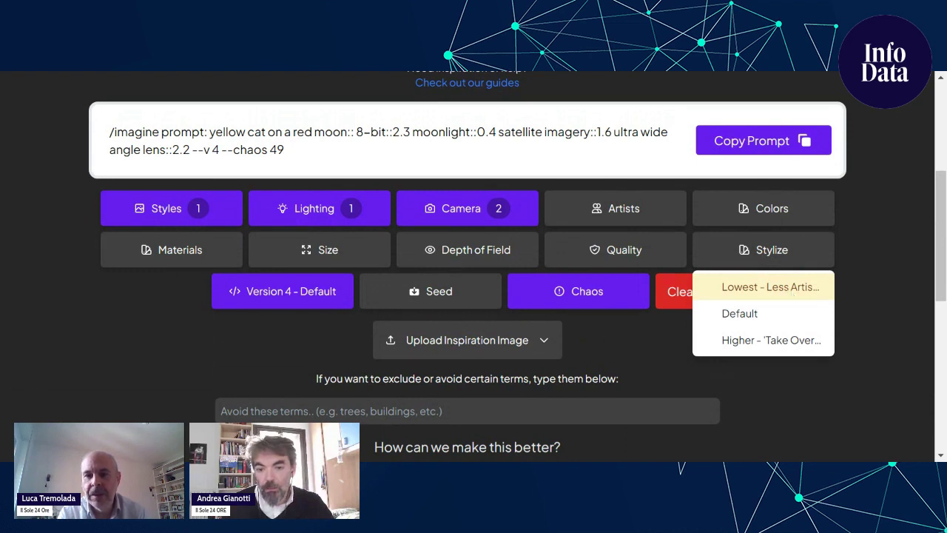
{"action": "left_click", "coordinate": [775, 342]}
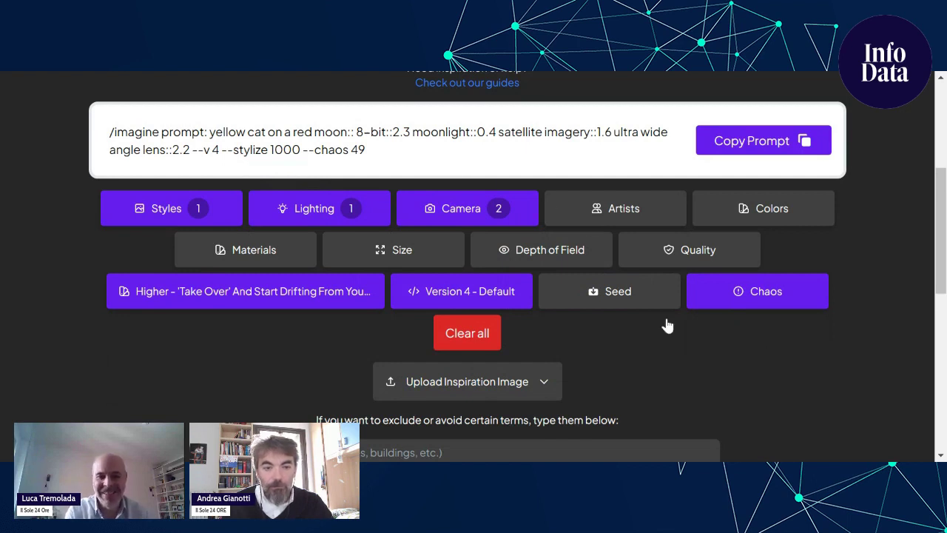
{"action": "left_click_drag", "start_coordinate": [233, 150], "coordinate": [301, 150]}
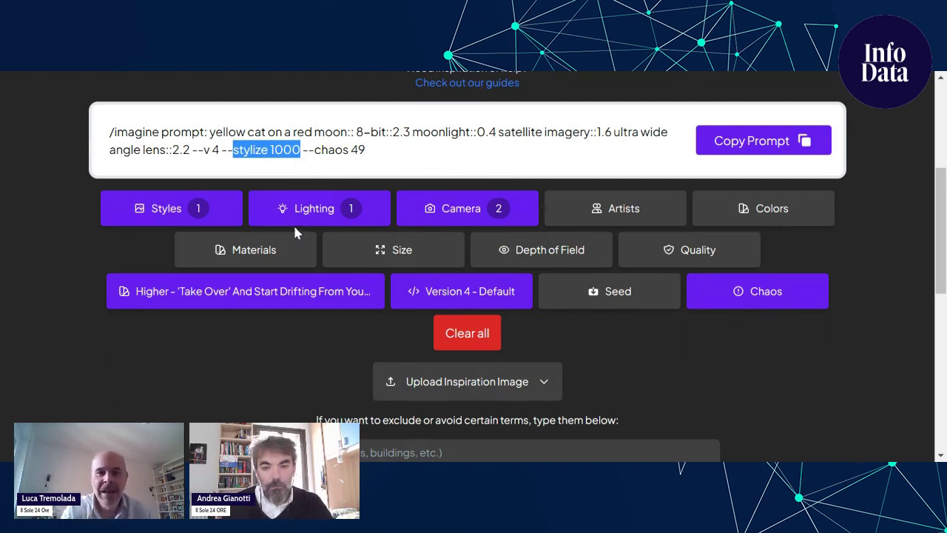
{"action": "left_click", "coordinate": [784, 255]}
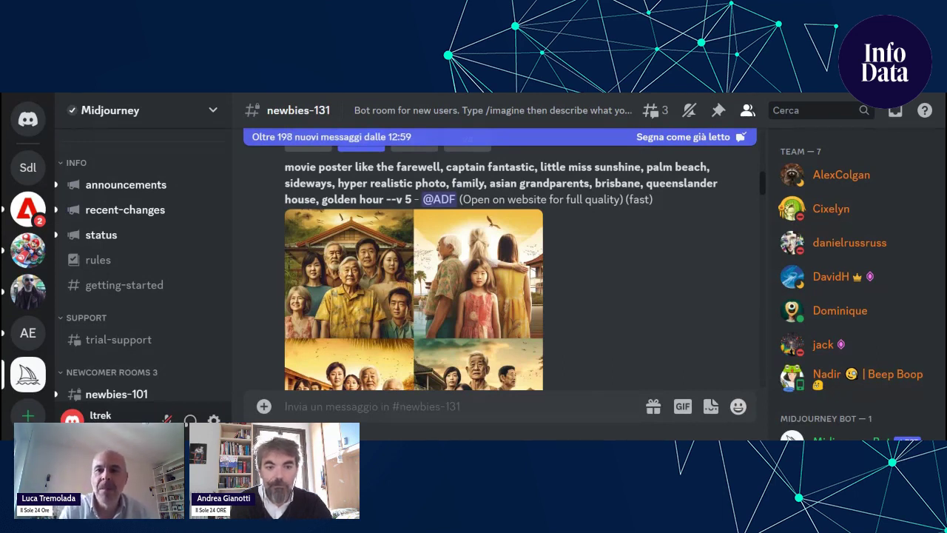
Step: Examine the prompts and generated images posted in the newbies-131 channel of the Midjourney Discord server
{"action": "scroll", "coordinate": [527, 224], "scroll_direction": "down", "scroll_amount": 5}
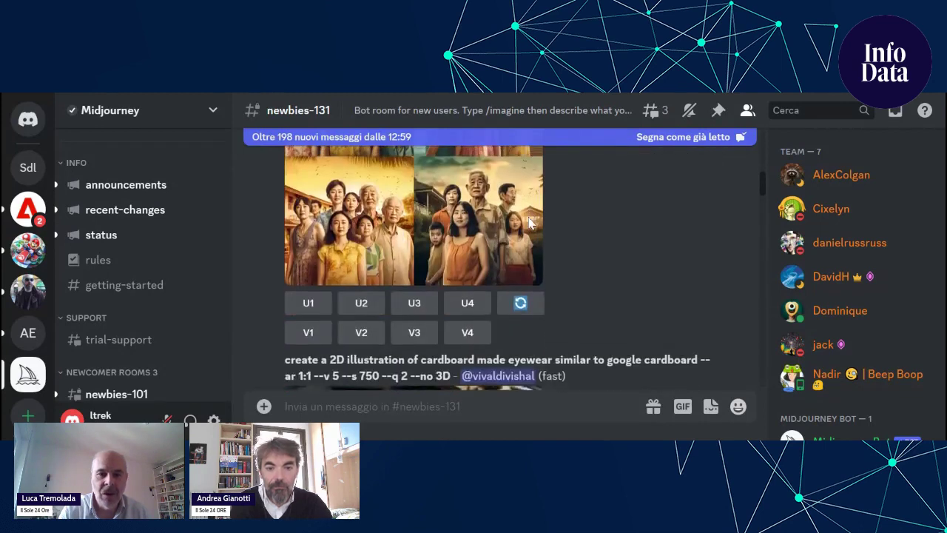
{"action": "scroll", "coordinate": [527, 224], "scroll_direction": "down", "scroll_amount": 2}
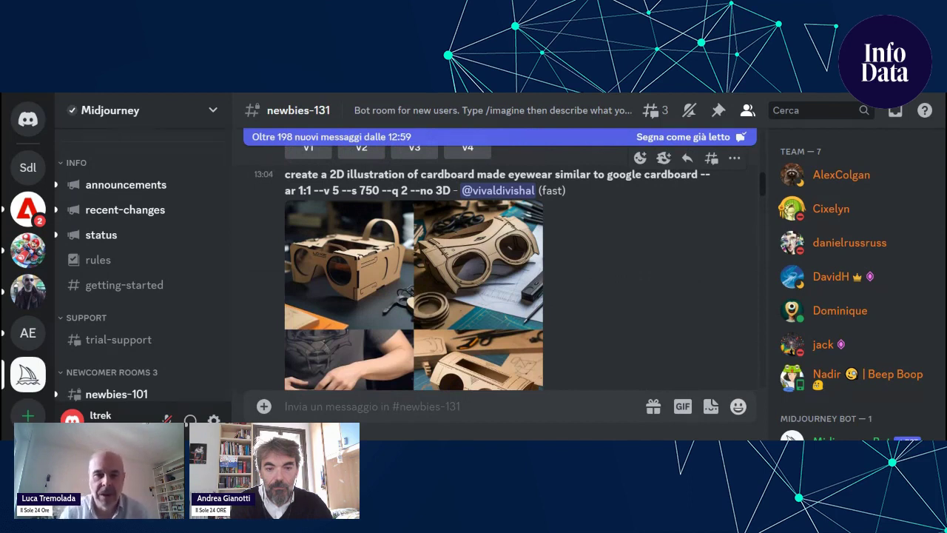
{"action": "scroll", "coordinate": [528, 225], "scroll_direction": "down", "scroll_amount": 1}
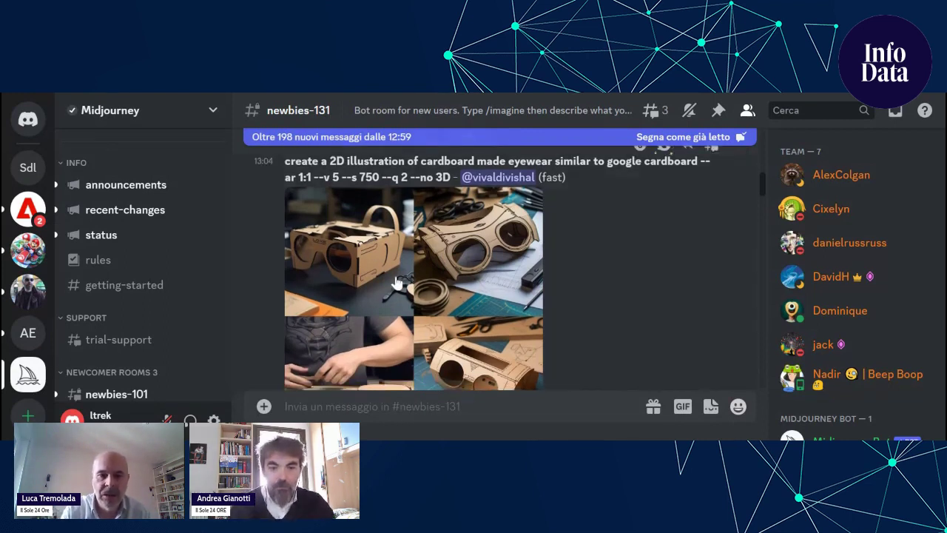
{"action": "scroll", "coordinate": [397, 282], "scroll_direction": "down", "scroll_amount": 4}
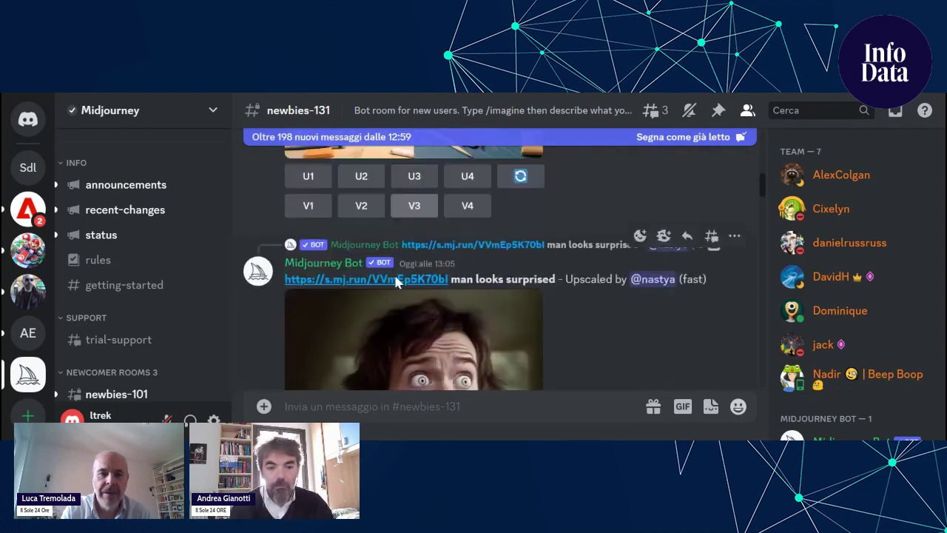
{"action": "scroll", "coordinate": [395, 279], "scroll_direction": "down", "scroll_amount": 1}
{"action": "scroll", "coordinate": [396, 282], "scroll_direction": "down", "scroll_amount": 1}
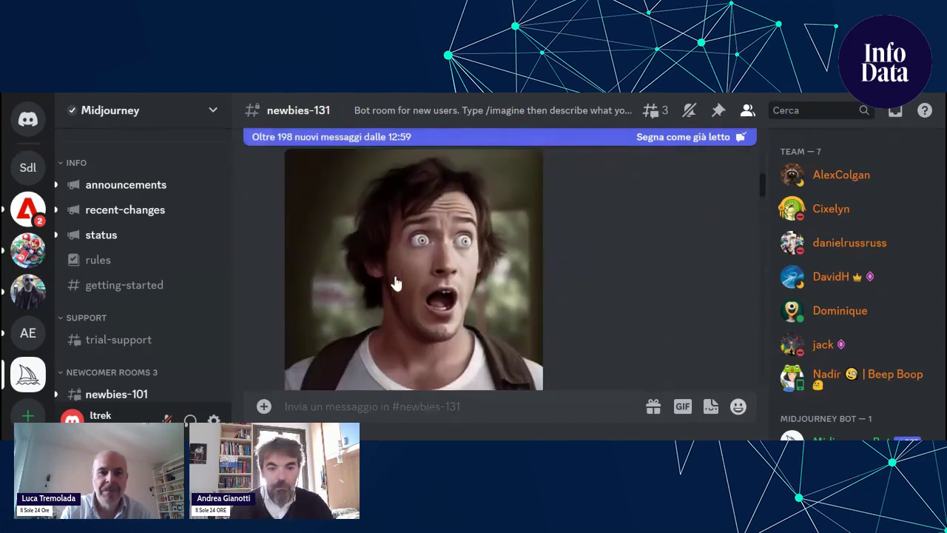
{"action": "scroll", "coordinate": [395, 283], "scroll_direction": "down", "scroll_amount": 5}
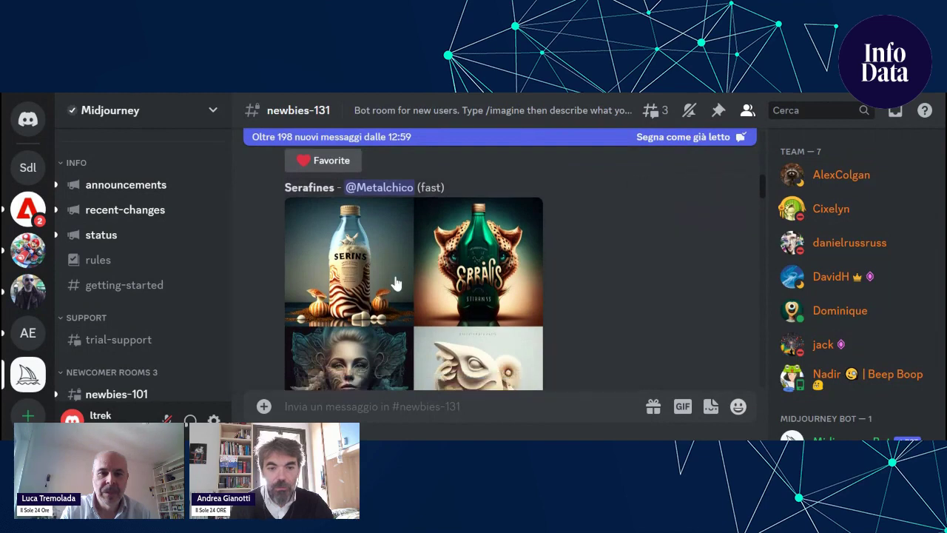
{"action": "scroll", "coordinate": [395, 282], "scroll_direction": "down", "scroll_amount": 5}
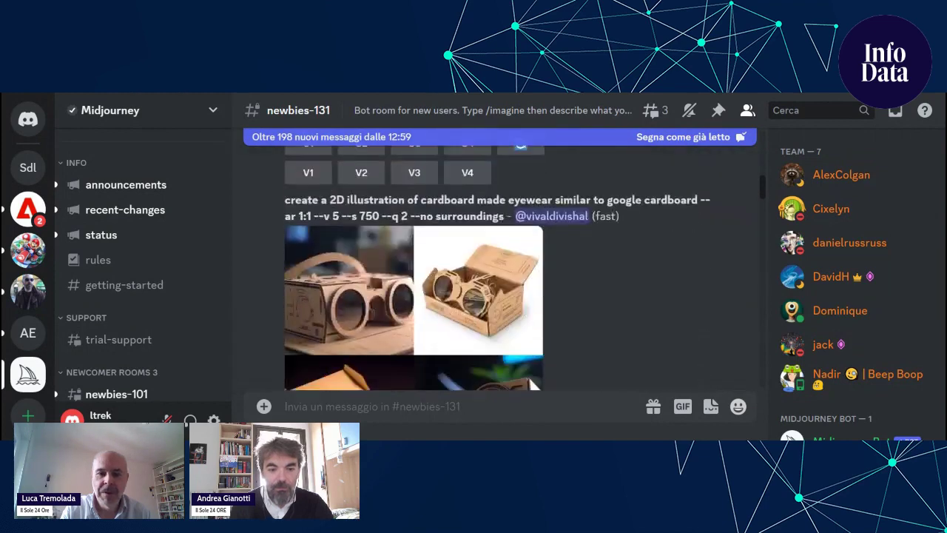
{"action": "scroll", "coordinate": [528, 375], "scroll_direction": "down", "scroll_amount": 6}
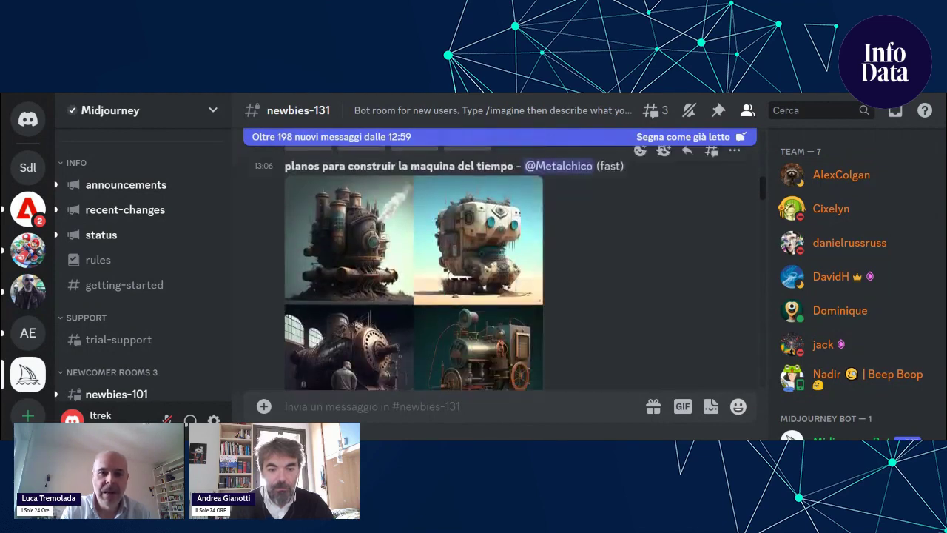